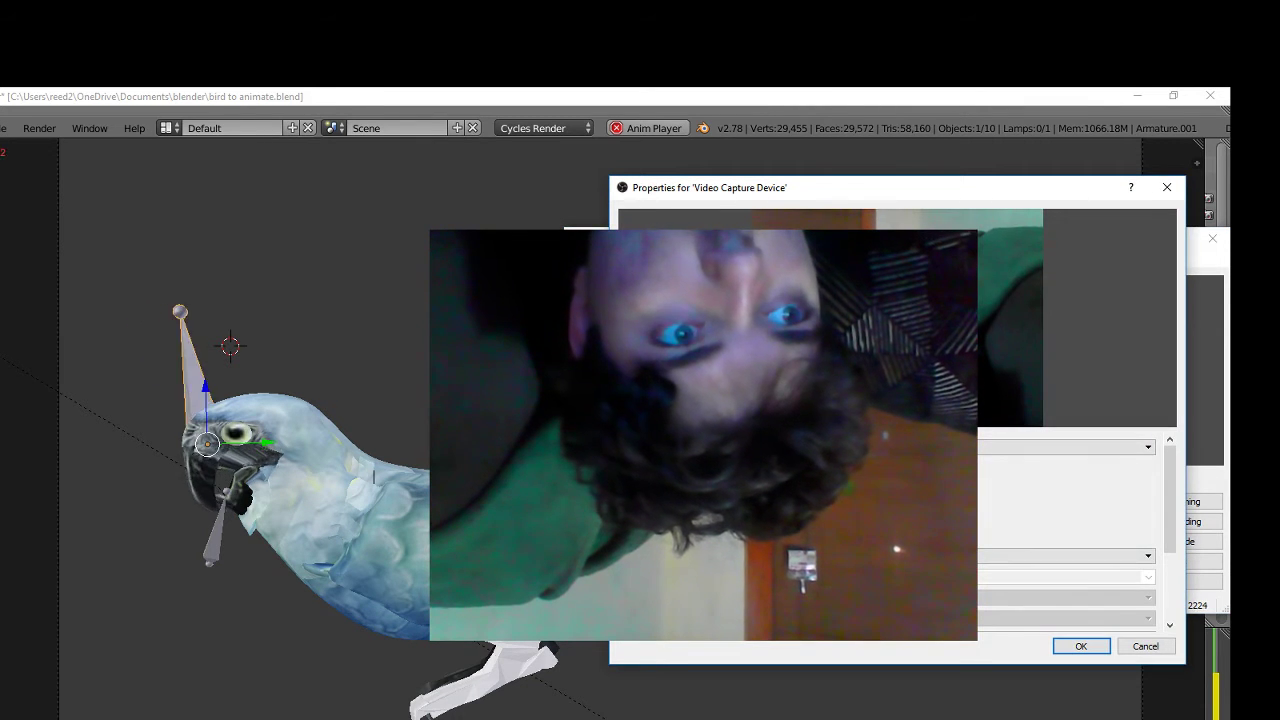
Step: Fit the Display Capture to the canvas and drag the webcam overlay onto the Blender viewport
left_click(1166, 187)
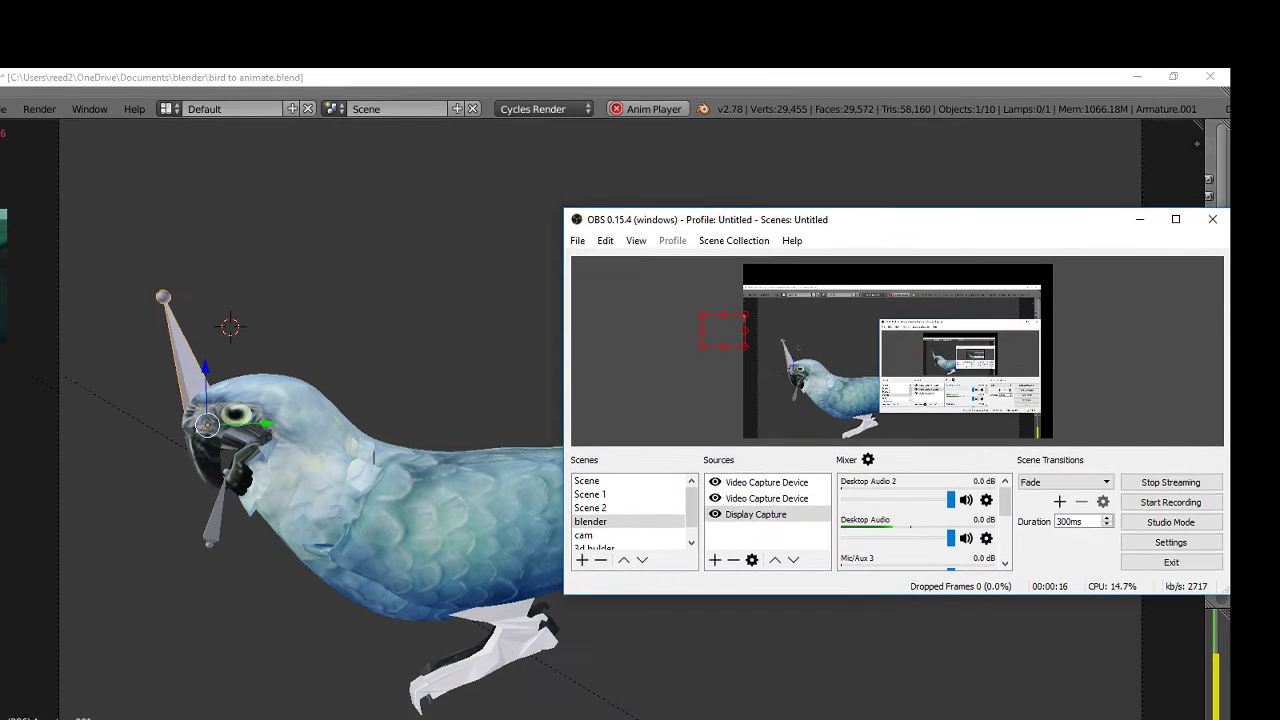
left_click(805, 446)
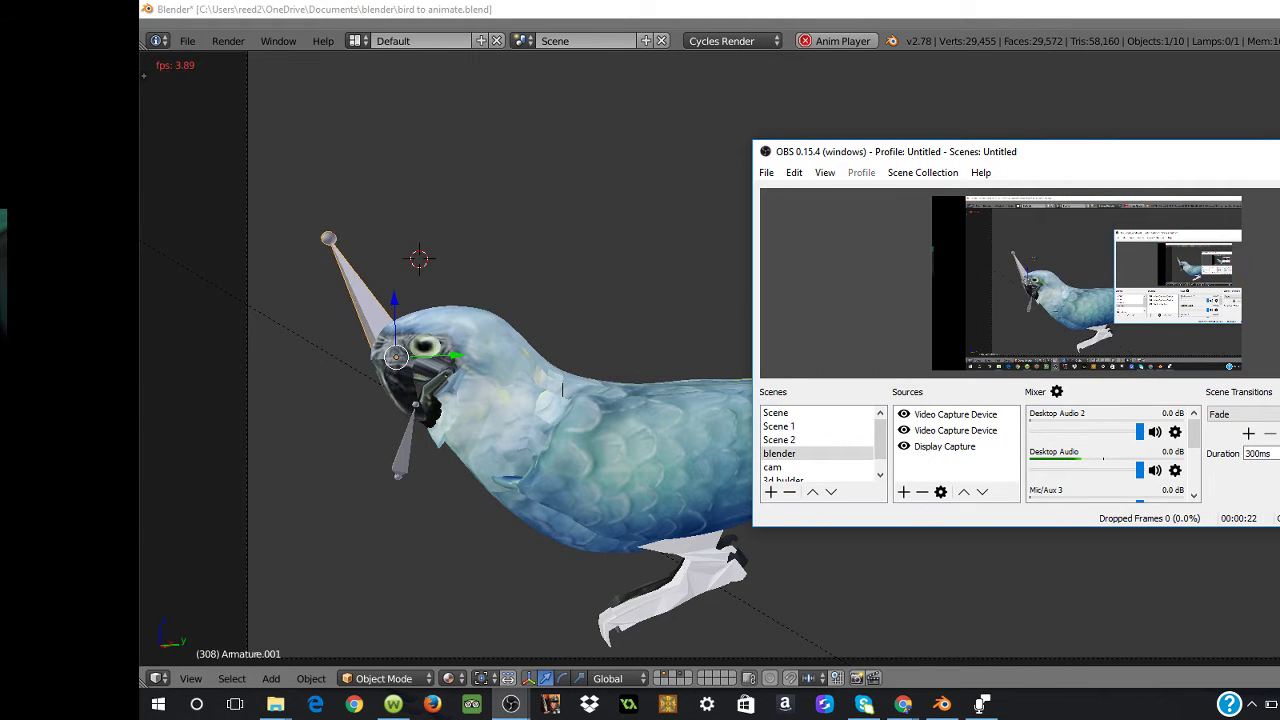
left_click(944, 446)
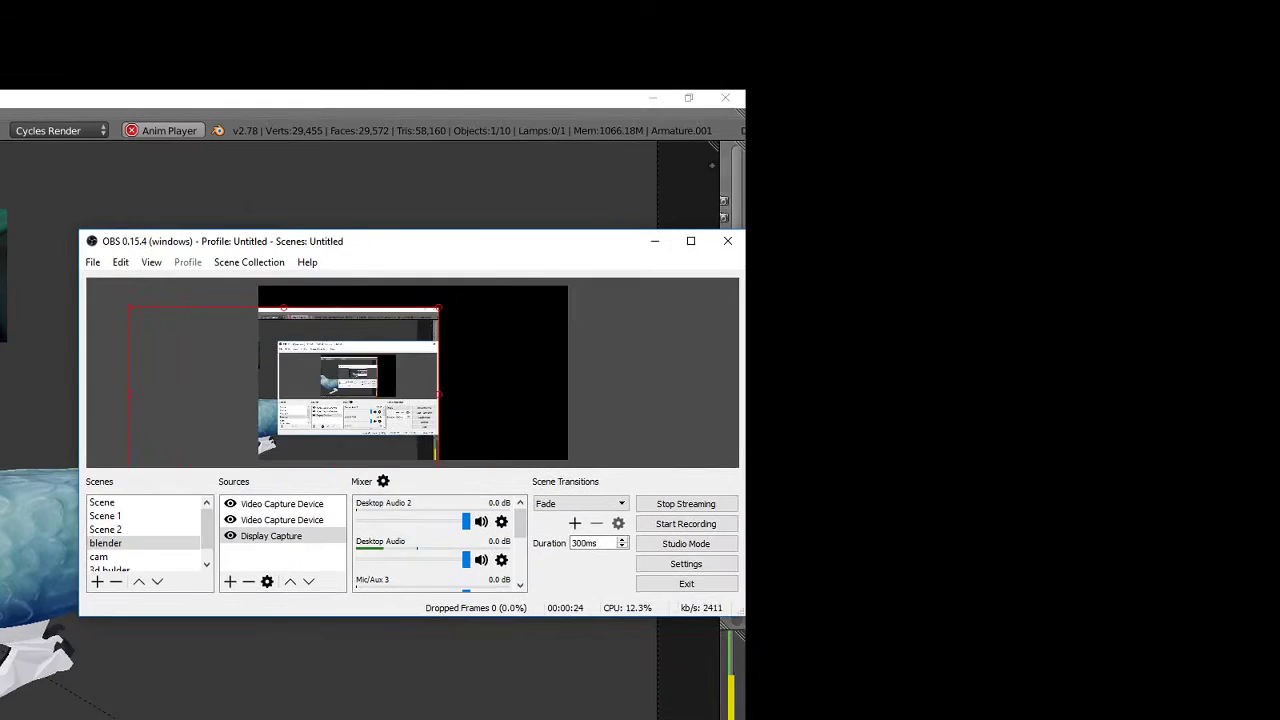
key("ctrl+r")
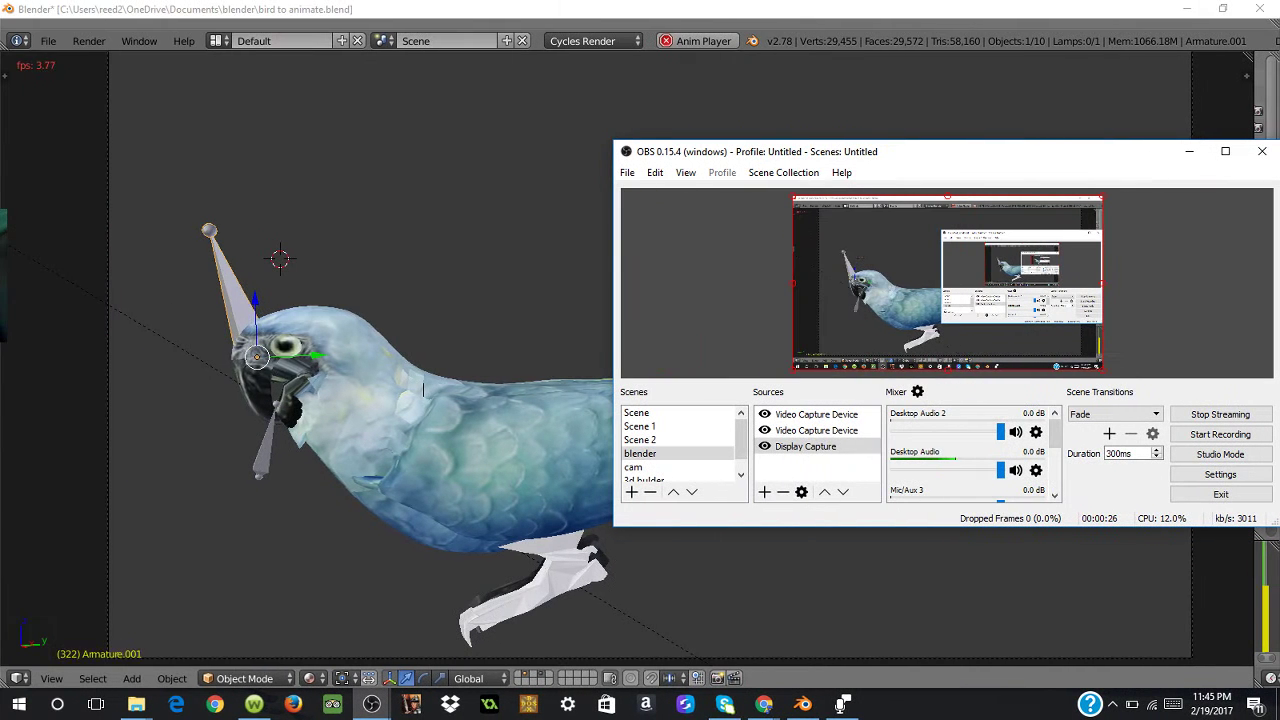
left_click(816, 430)
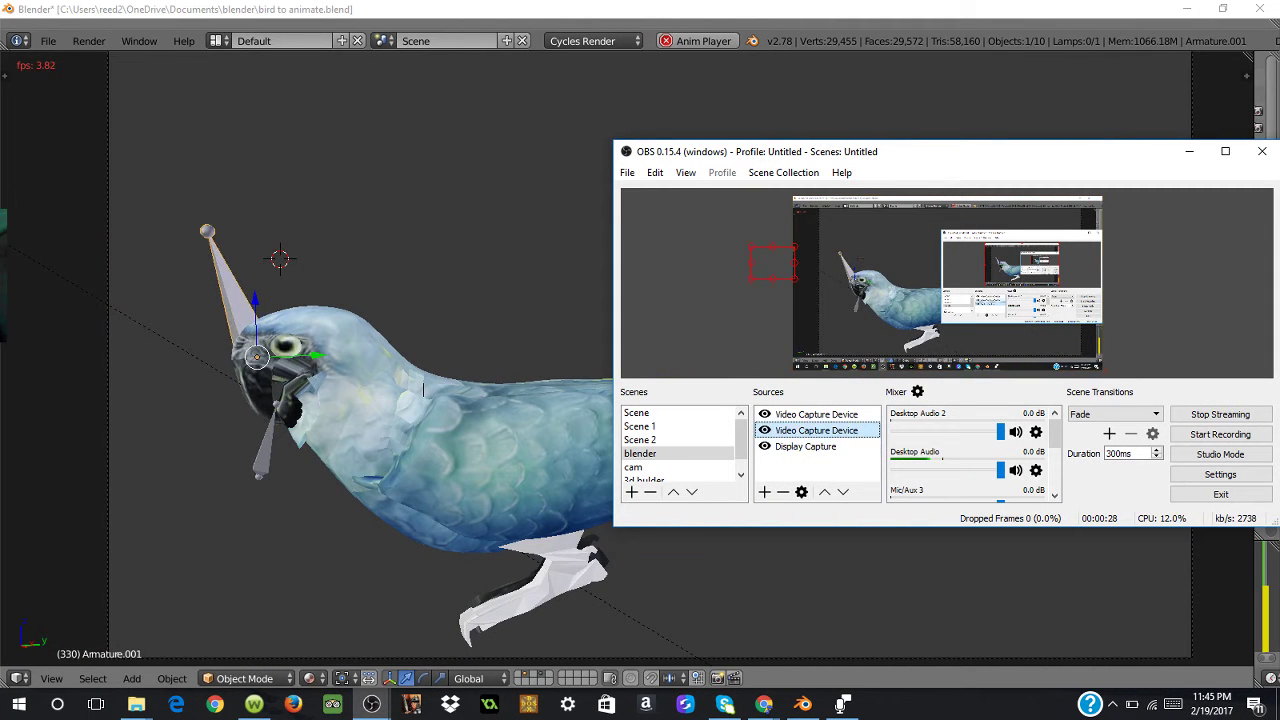
mouse_move(772, 263)
left_mouse_down()
mouse_move(821, 268)
mouse_move(820, 237)
mouse_move(846, 226)
mouse_move(818, 248)
left_mouse_up()
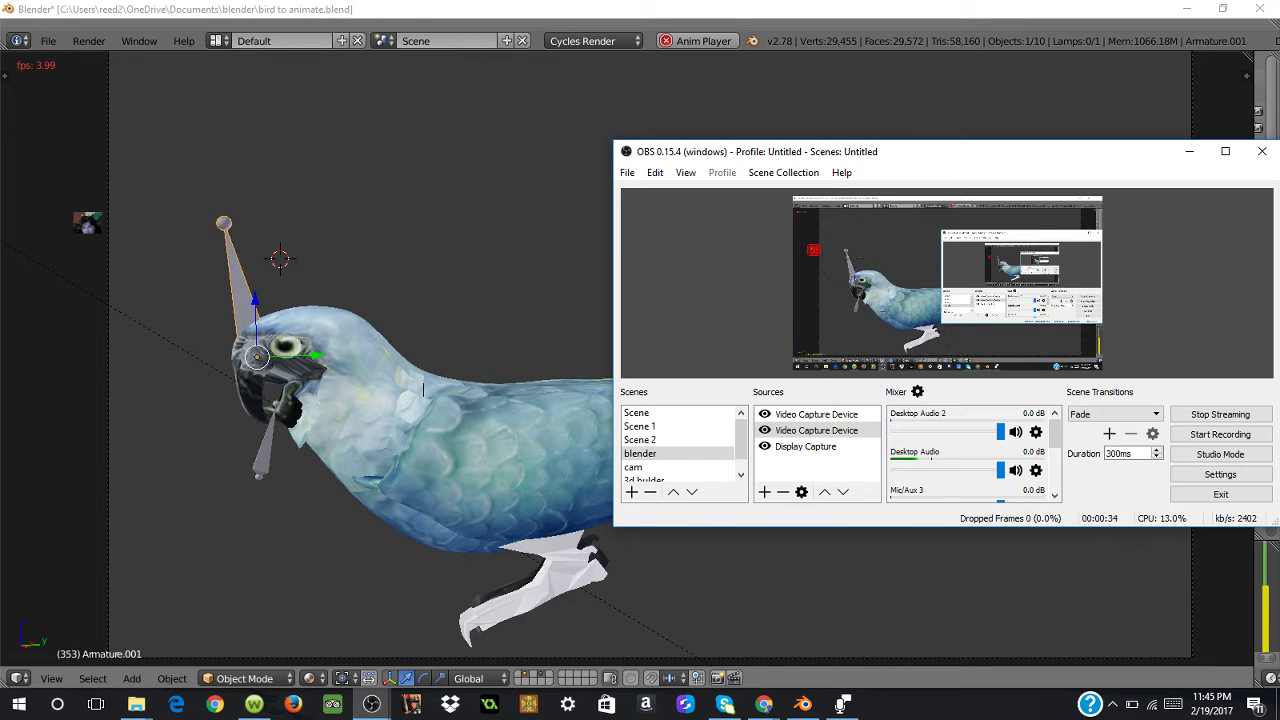
Step: Minimize OBS to reveal the parrot, then start and cancel a grab on the selected object
left_click(1189, 151)
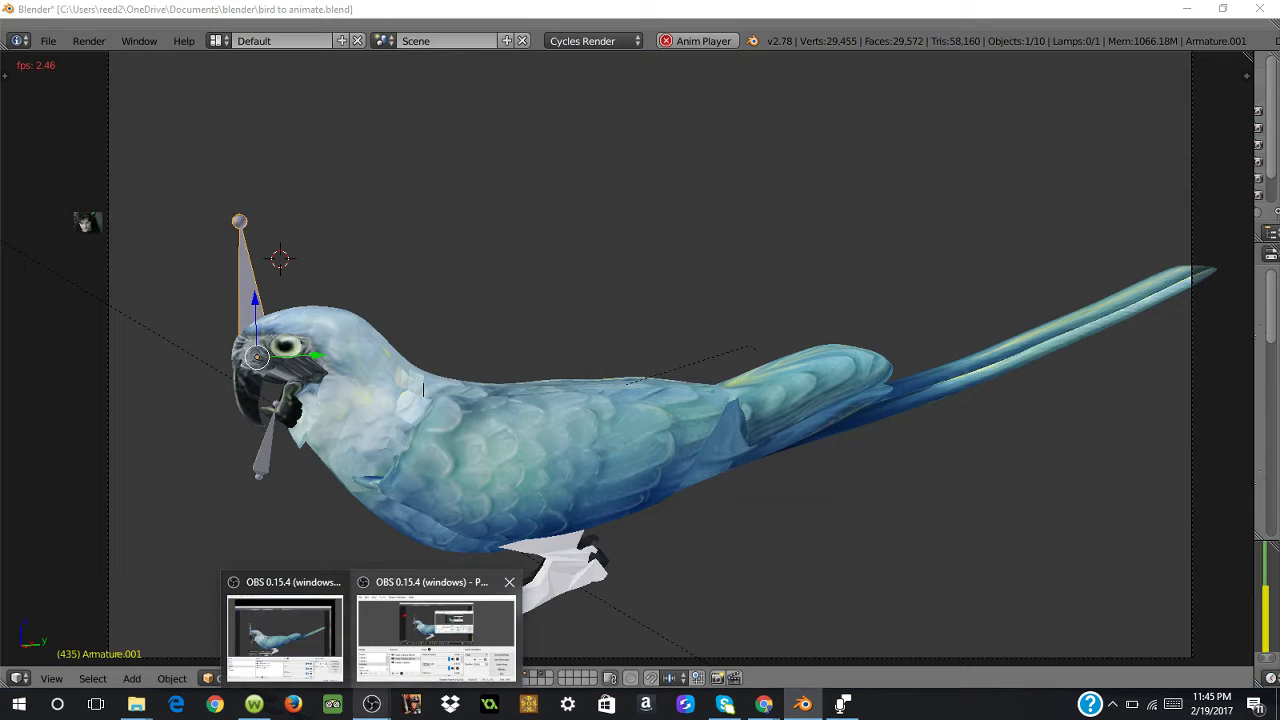
left_click(436, 630)
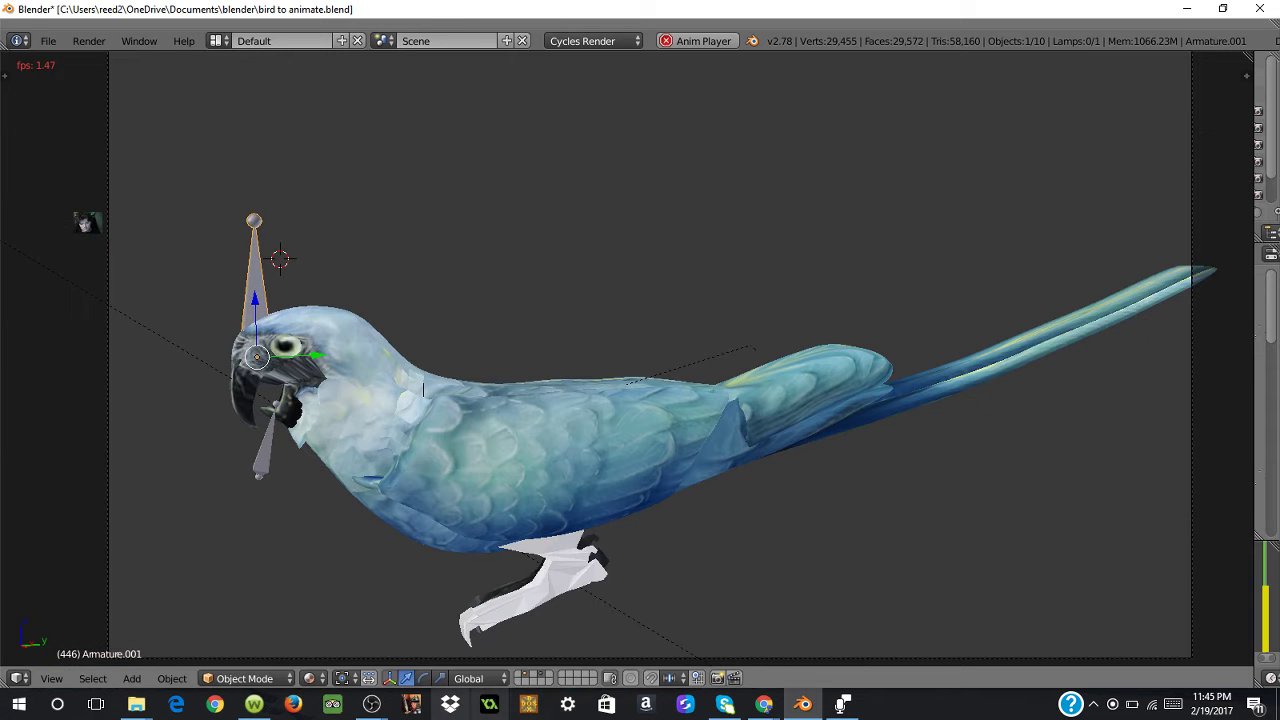
key("g")
key("Return")
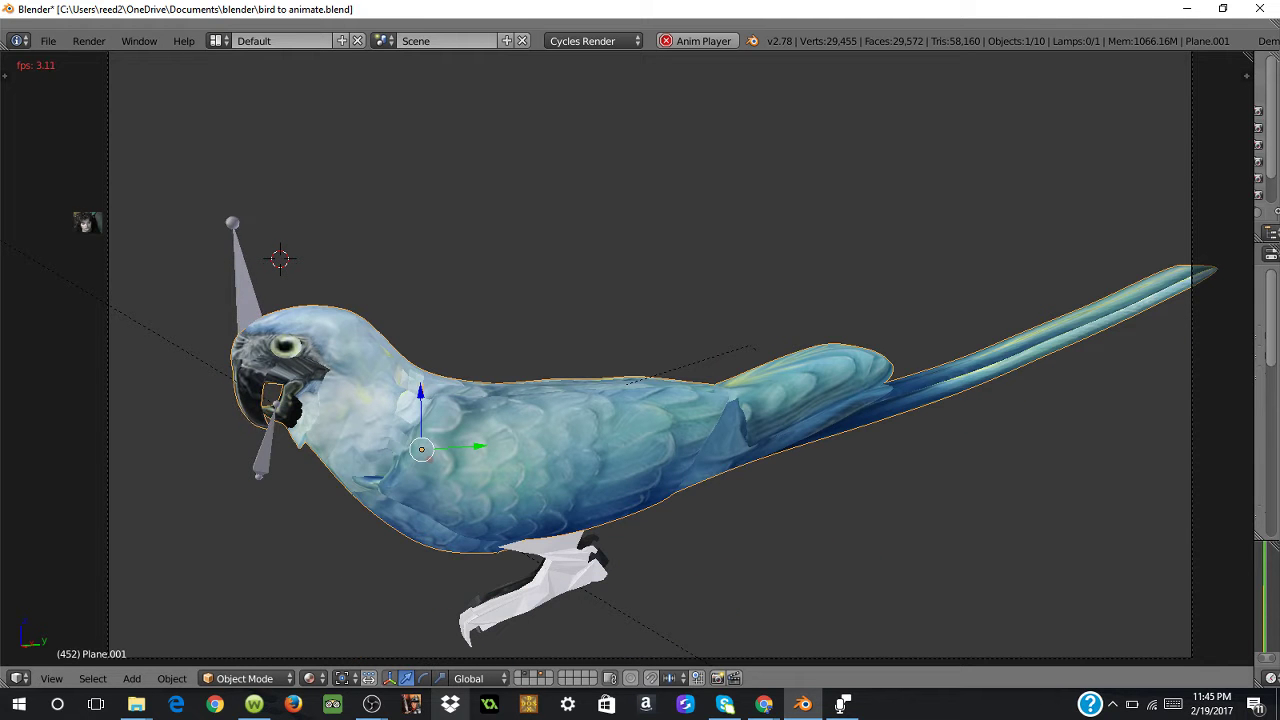
mouse_move(371, 704)
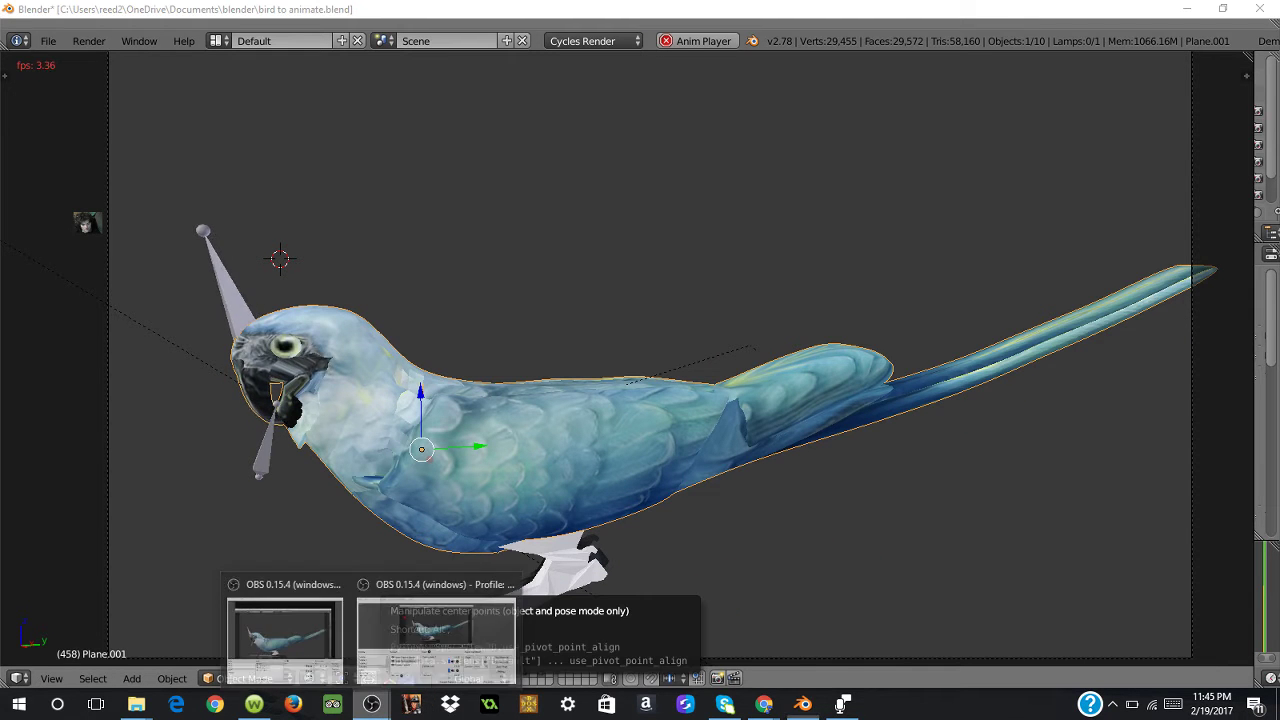
Step: Restore OBS, resize it to a thin strip and park it at the screen's bottom edge
left_click(436, 636)
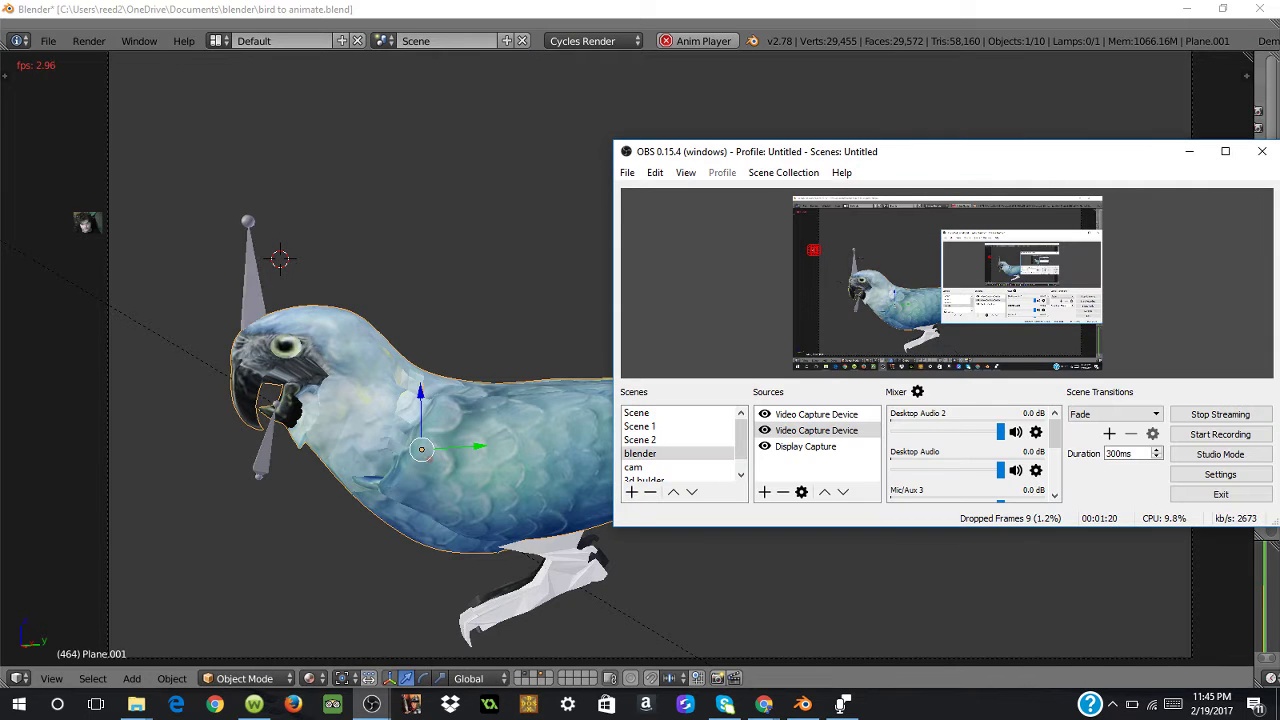
left_click_drag(837, 141, 837, 393)
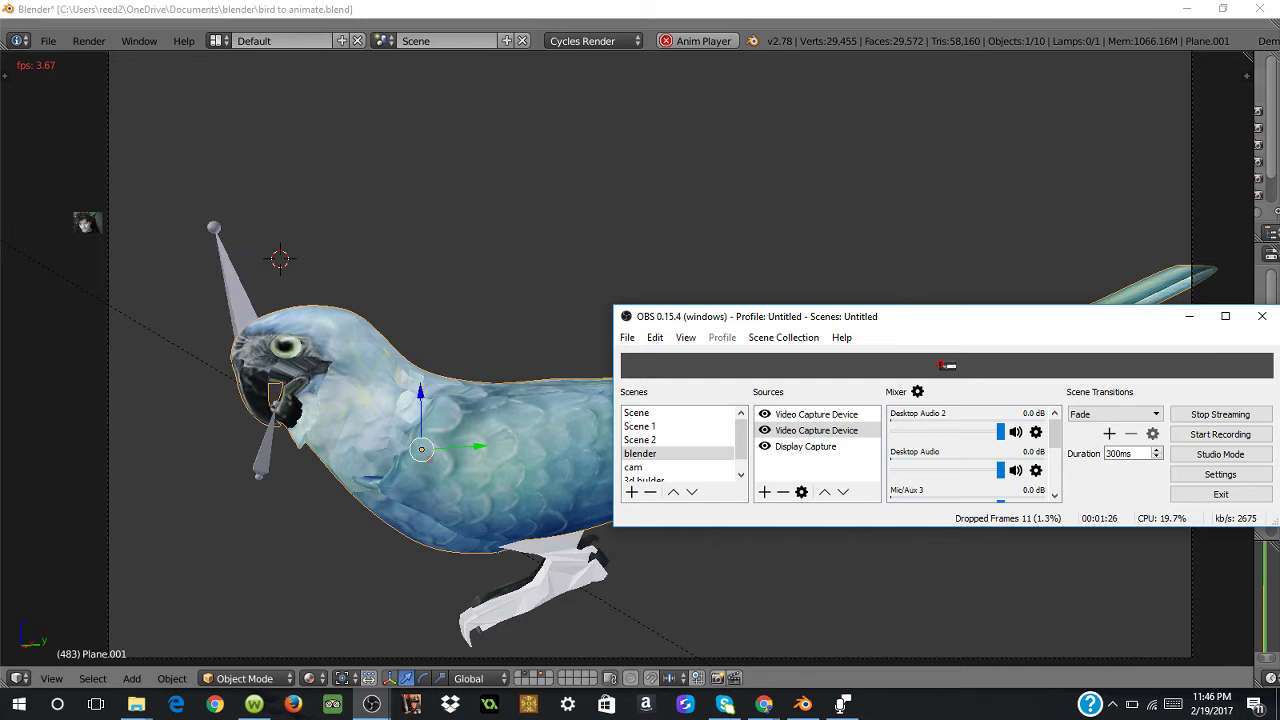
left_click_drag(1034, 324, 1036, 634)
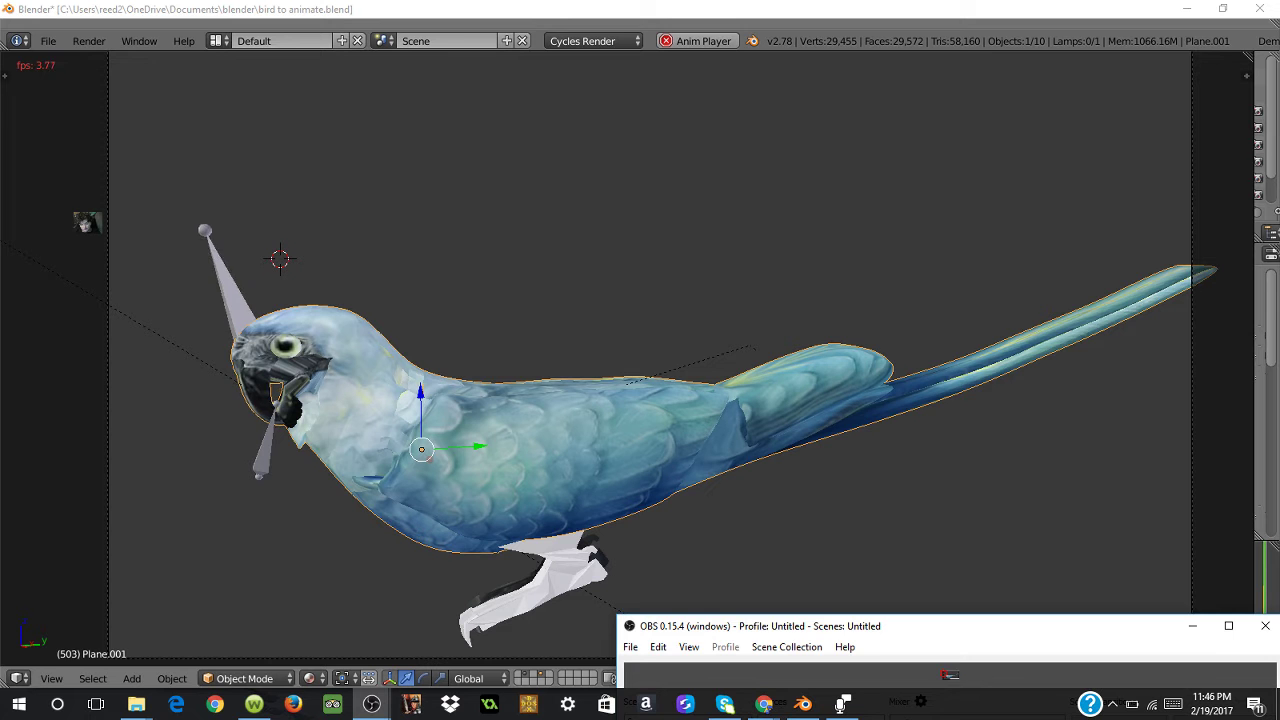
left_click_drag(896, 638, 912, 663)
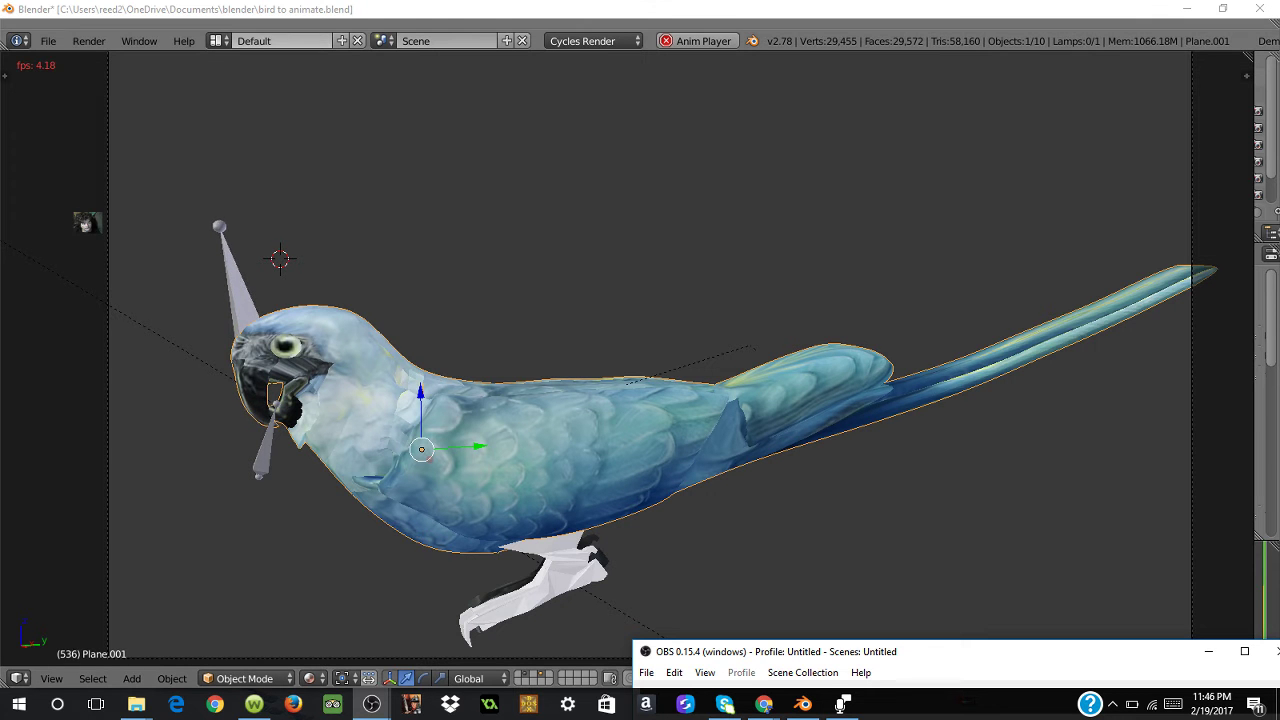
Step: Switch the screen layout from Animation to Default, rewinding the beak animation to frame 1
left_click(217, 40)
key("Up")
key("Up")
key("Up")
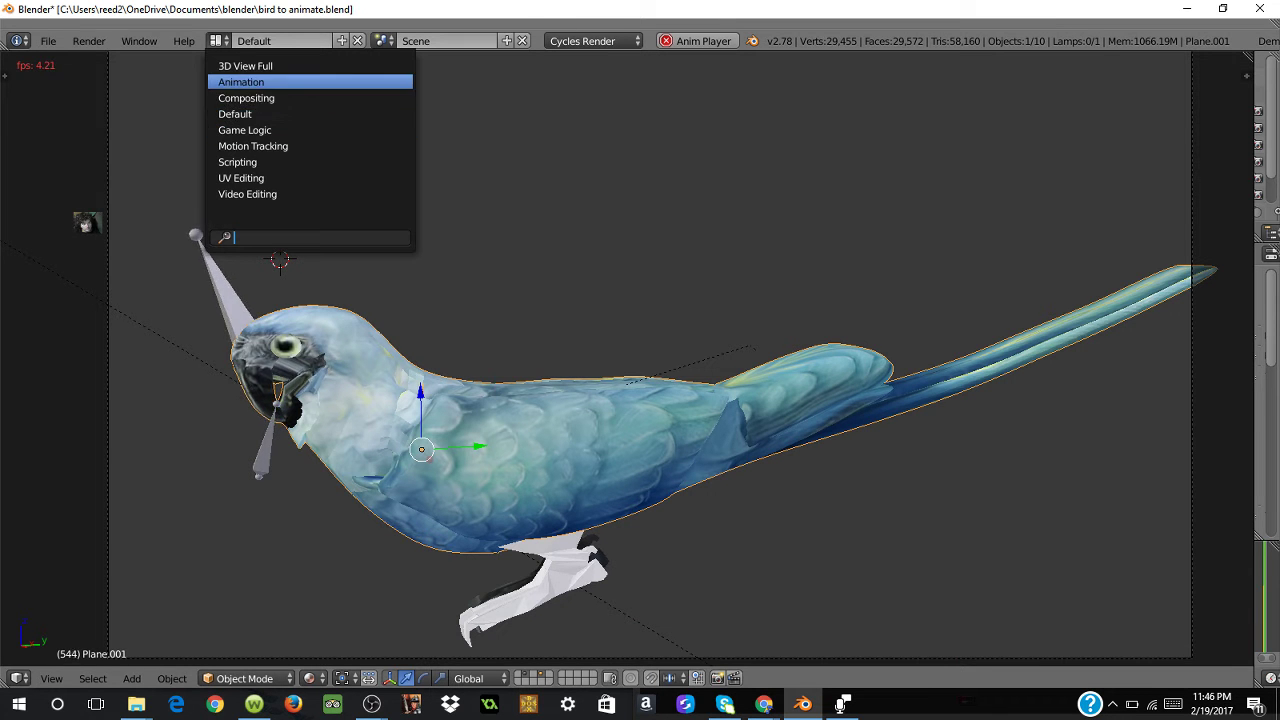
key("Return")
key("shift+Left")
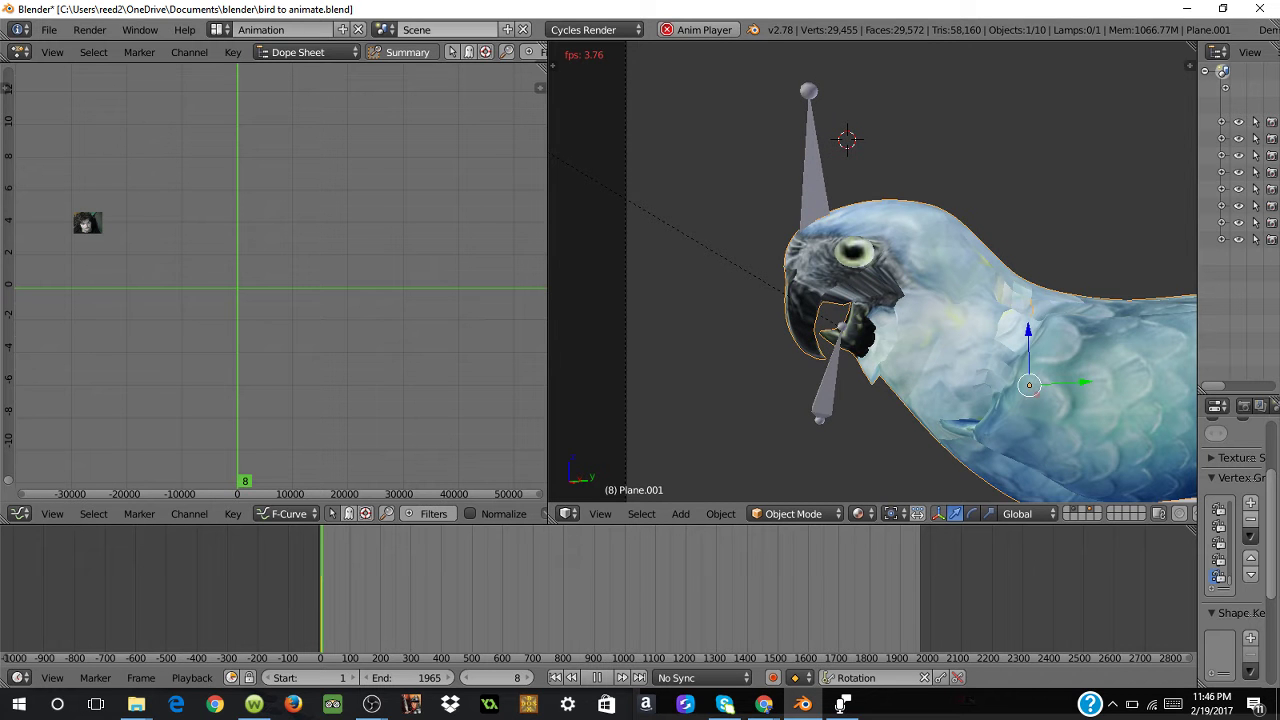
left_click(217, 29)
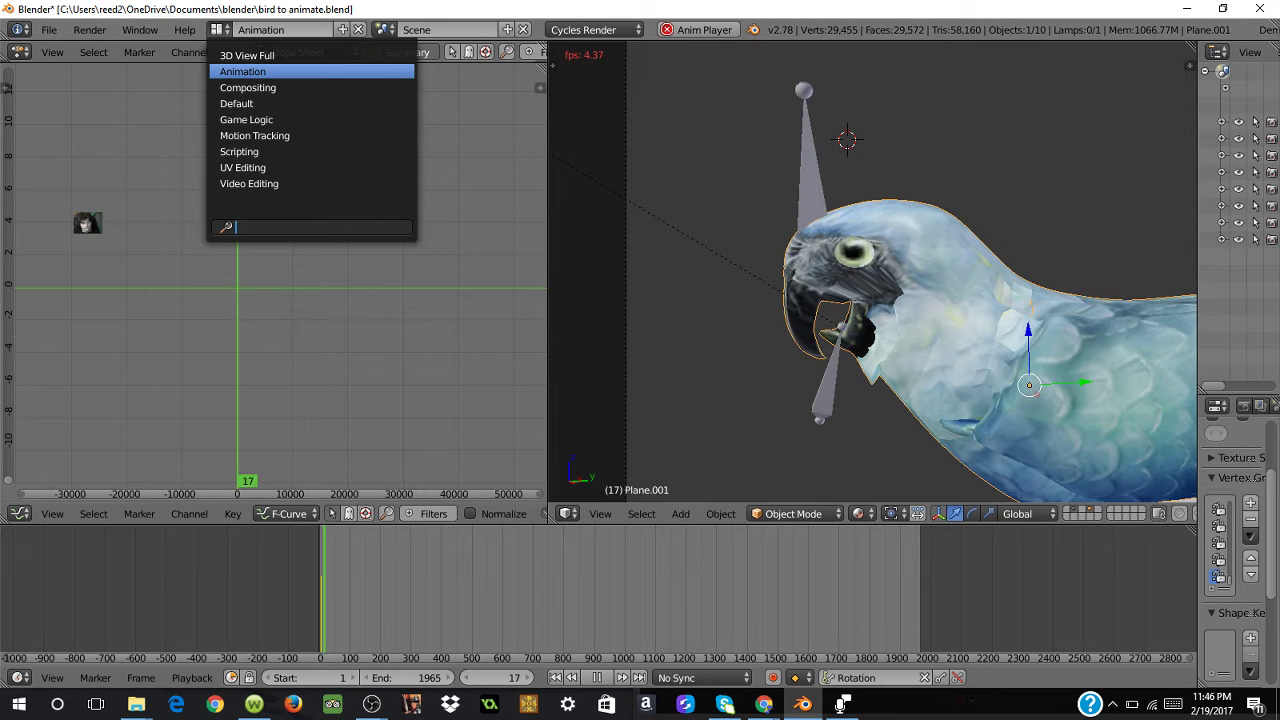
key("Escape")
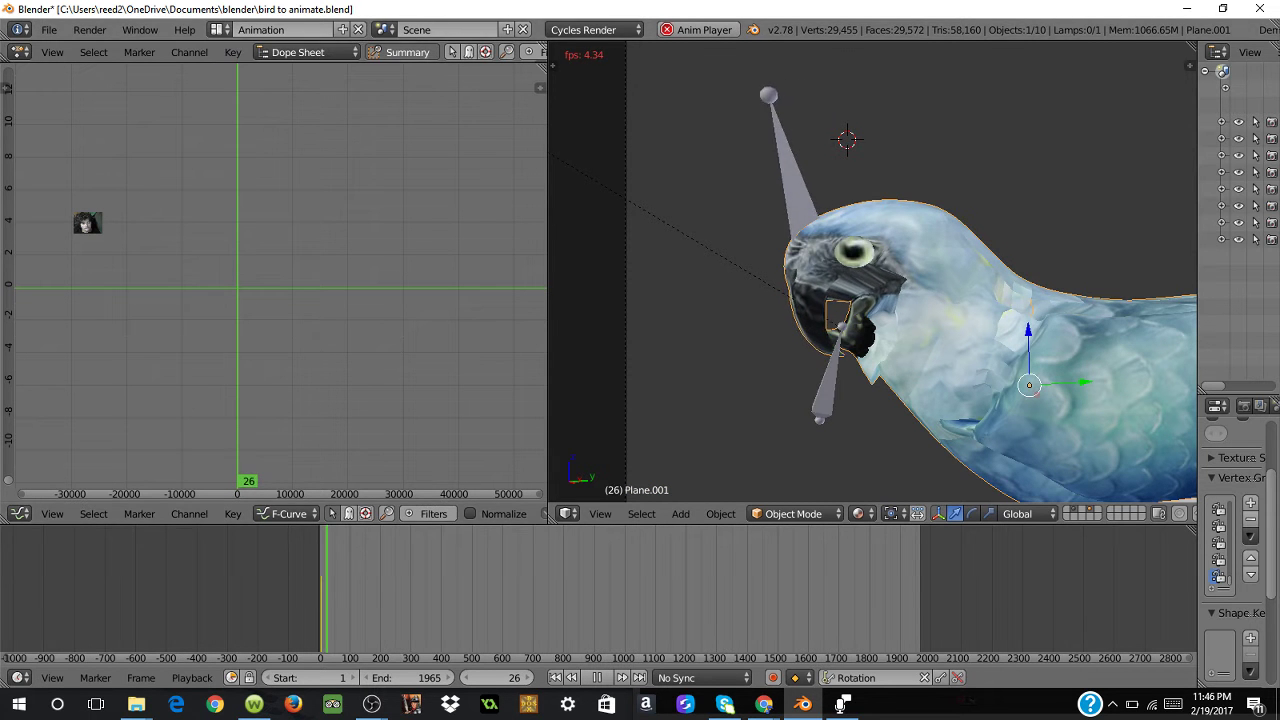
left_click(217, 29)
key("Return")
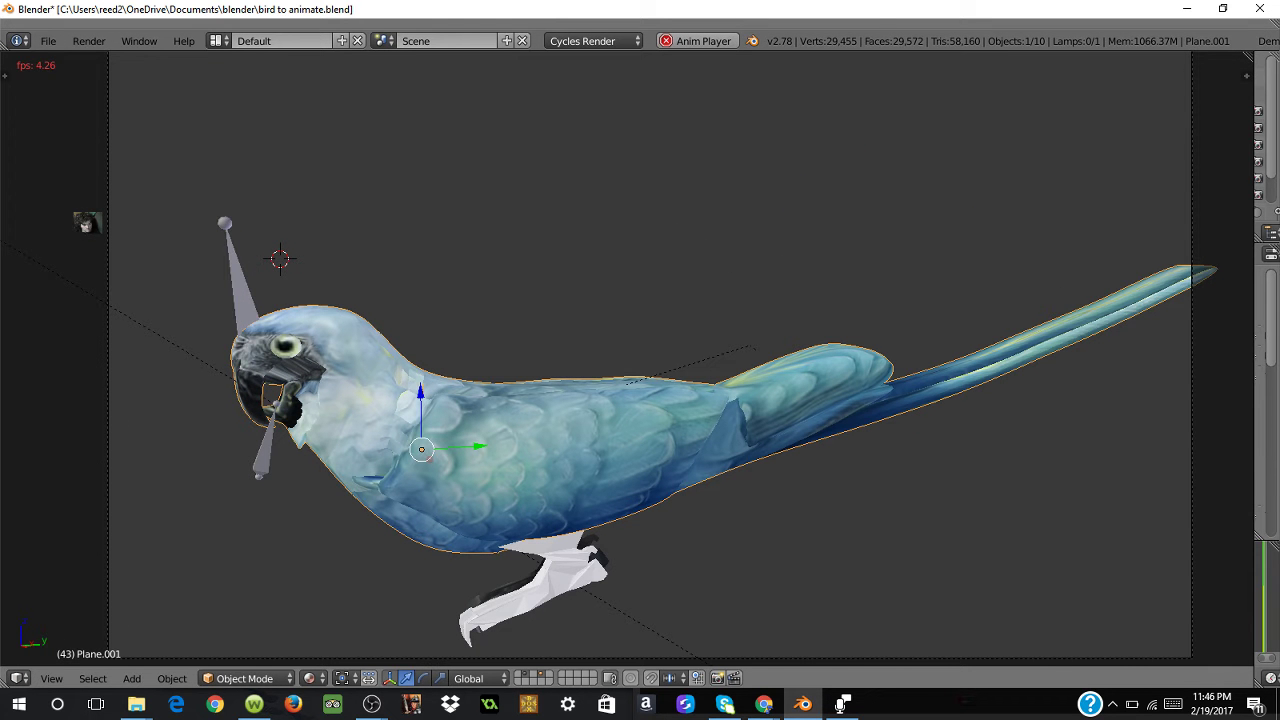
key("alt+a")
key("alt+a")
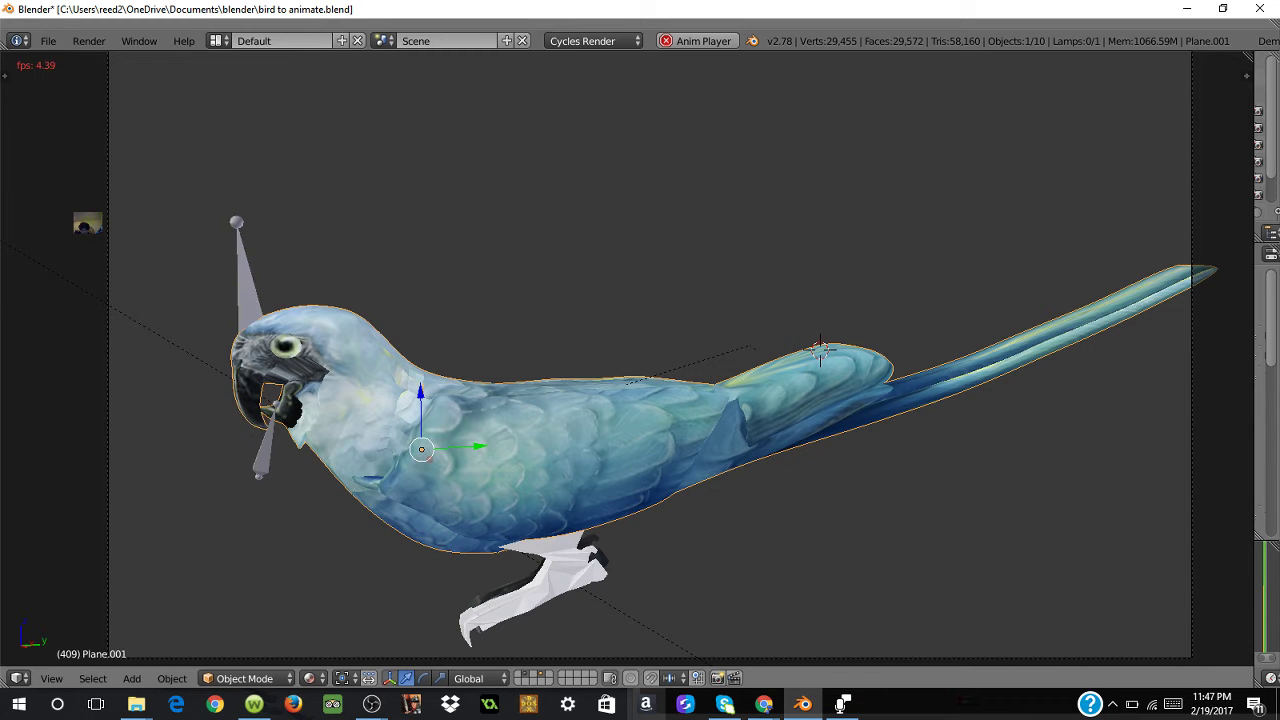
right_click(818, 348)
key("g")
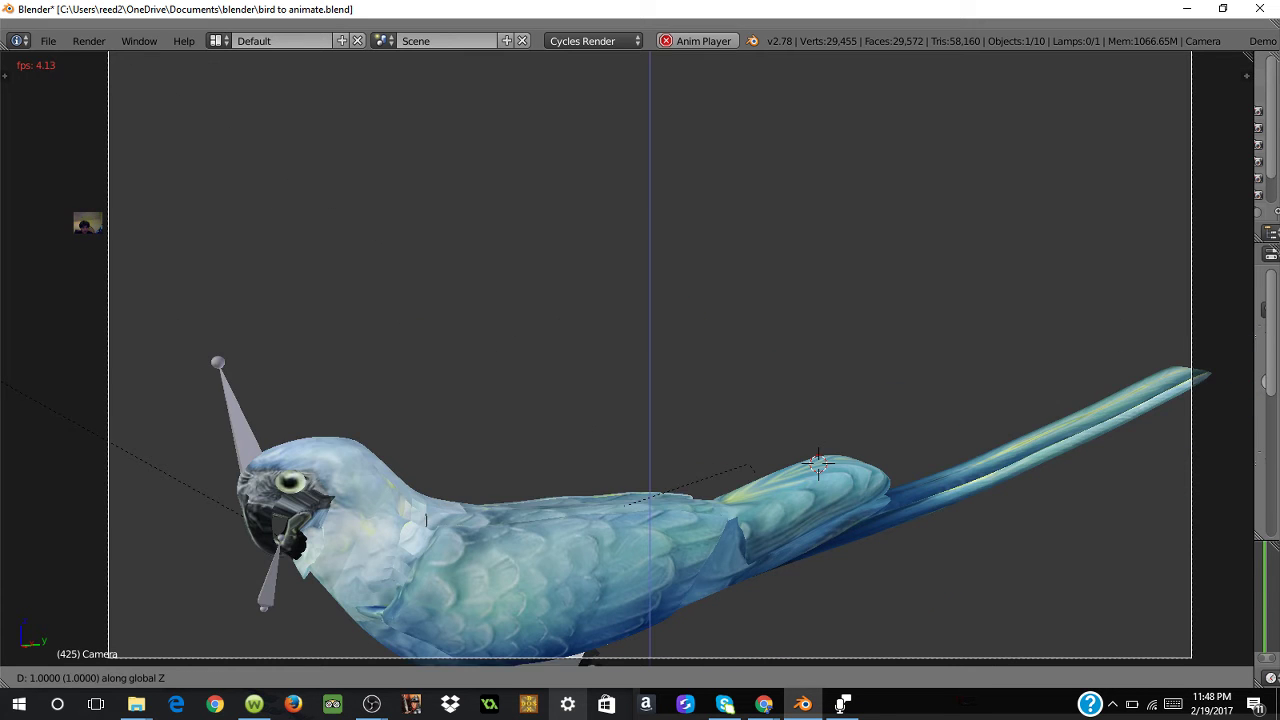
left_click(818, 455)
key("ctrl+z")
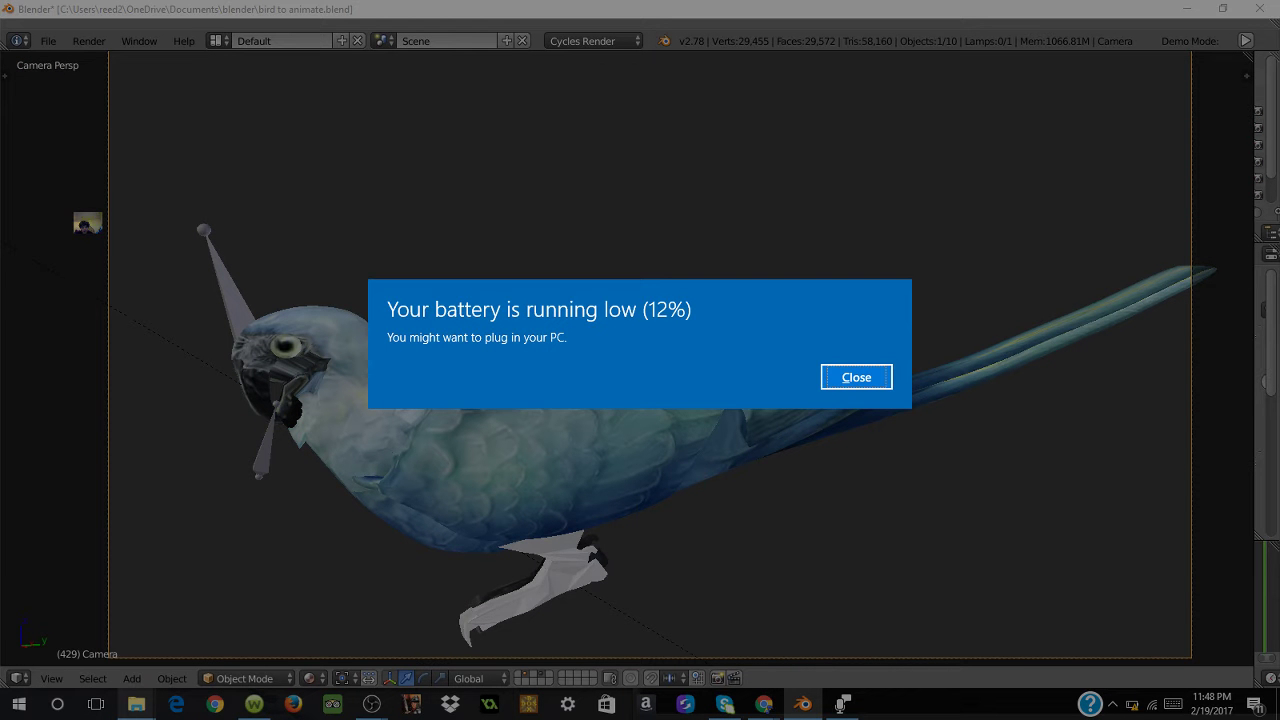
left_click(856, 377)
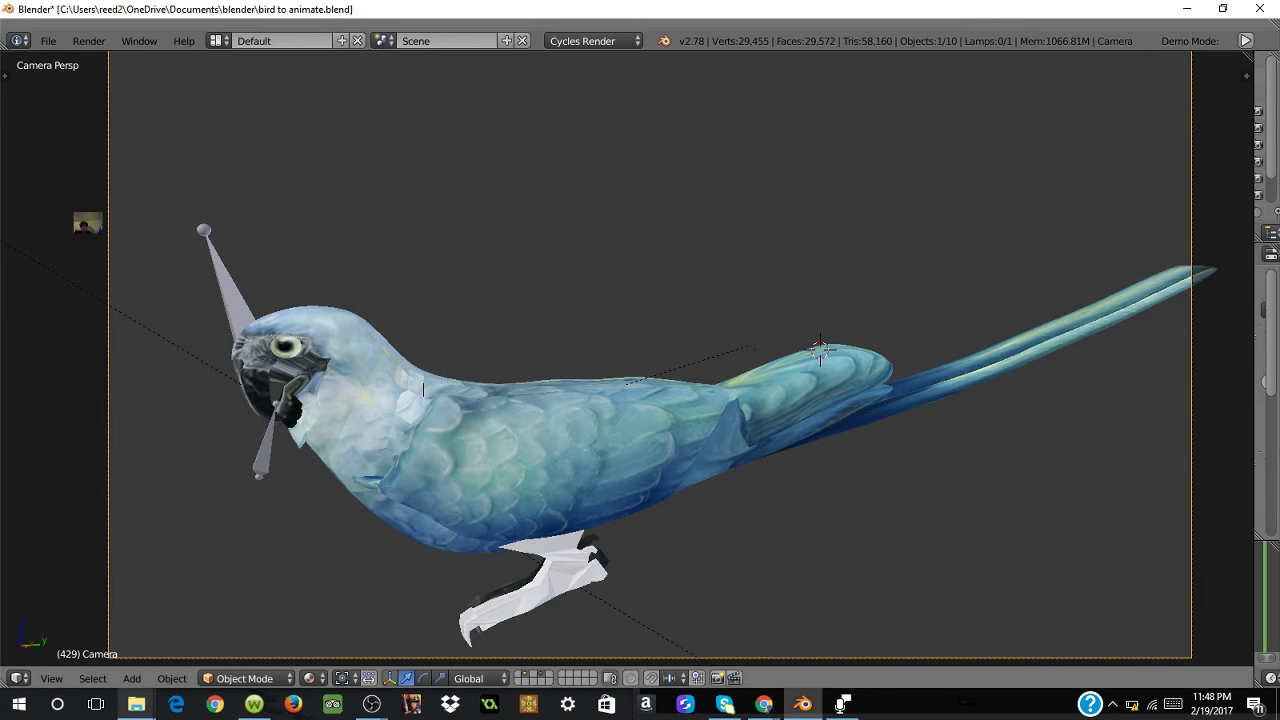
key("alt+a")
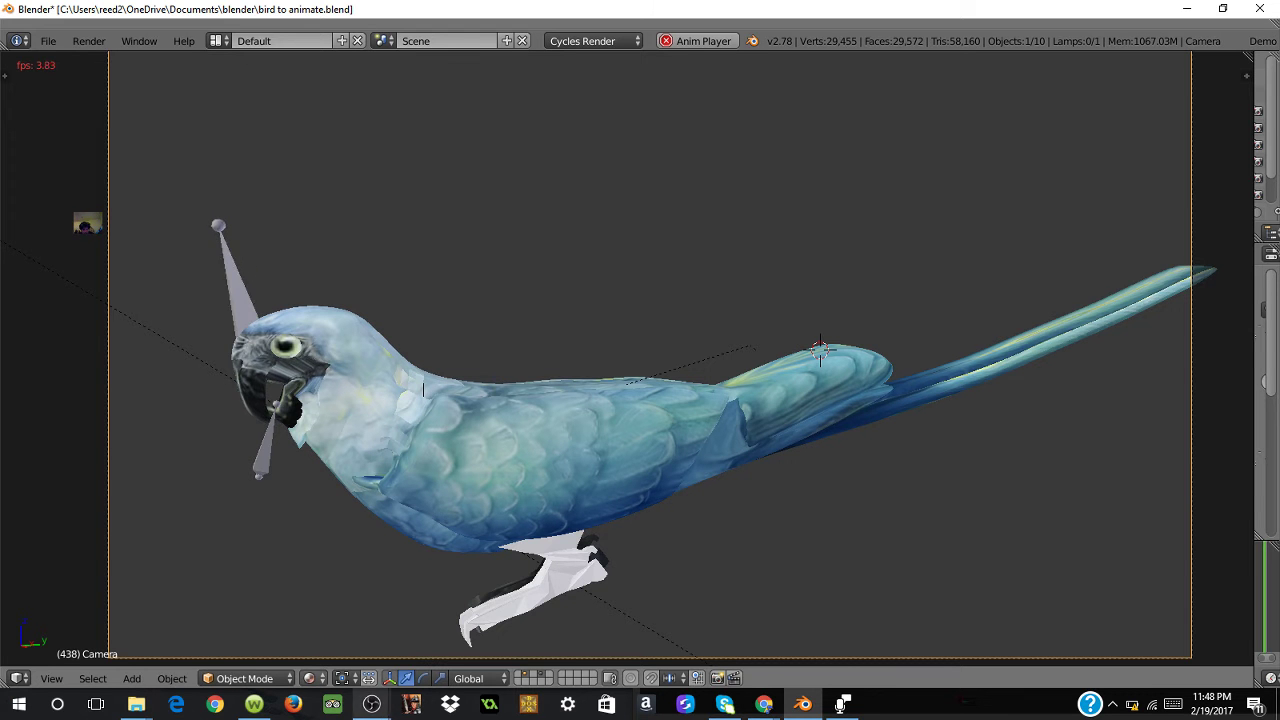
left_click(435, 637)
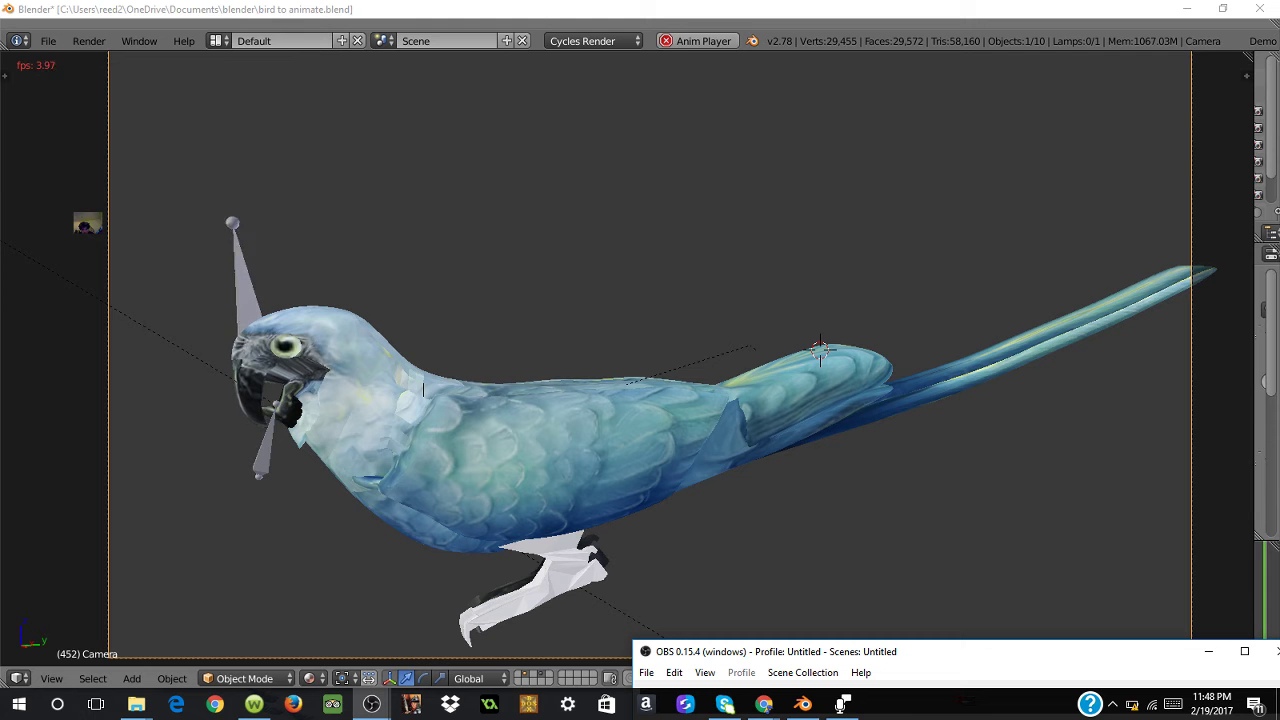
left_click_drag(763, 641, 763, 477)
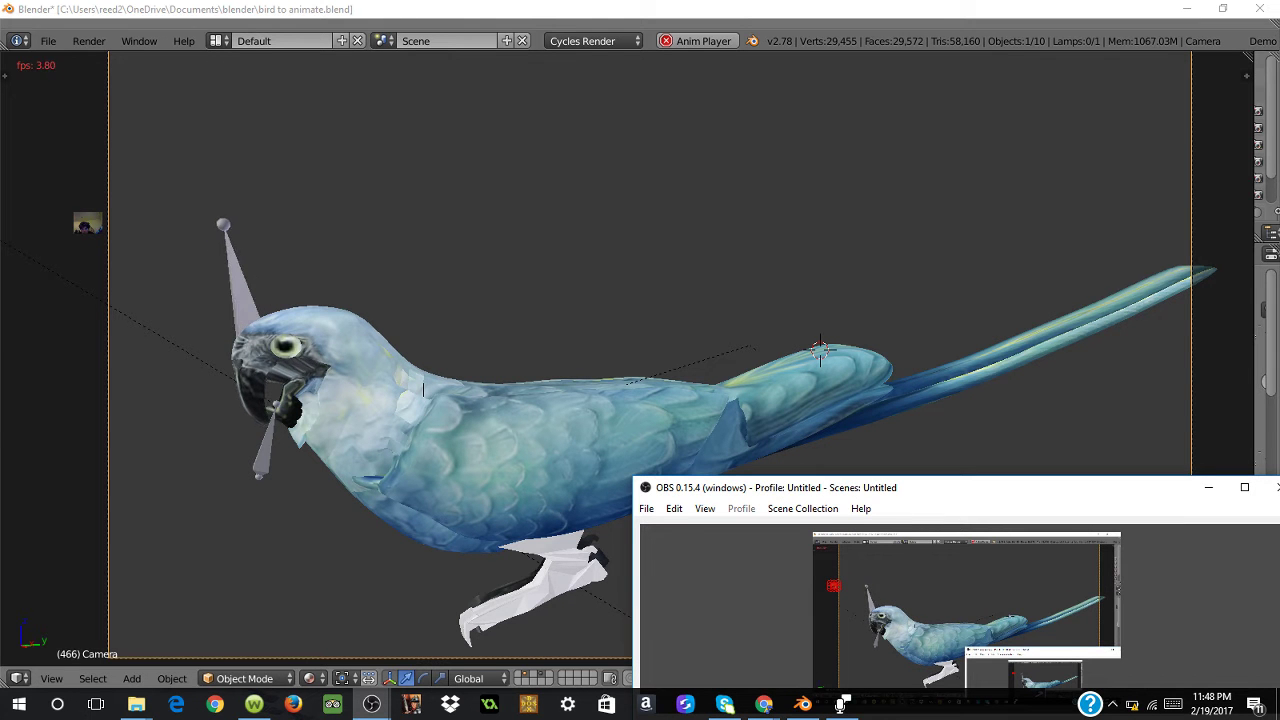
left_click_drag(1077, 490, 1053, 279)
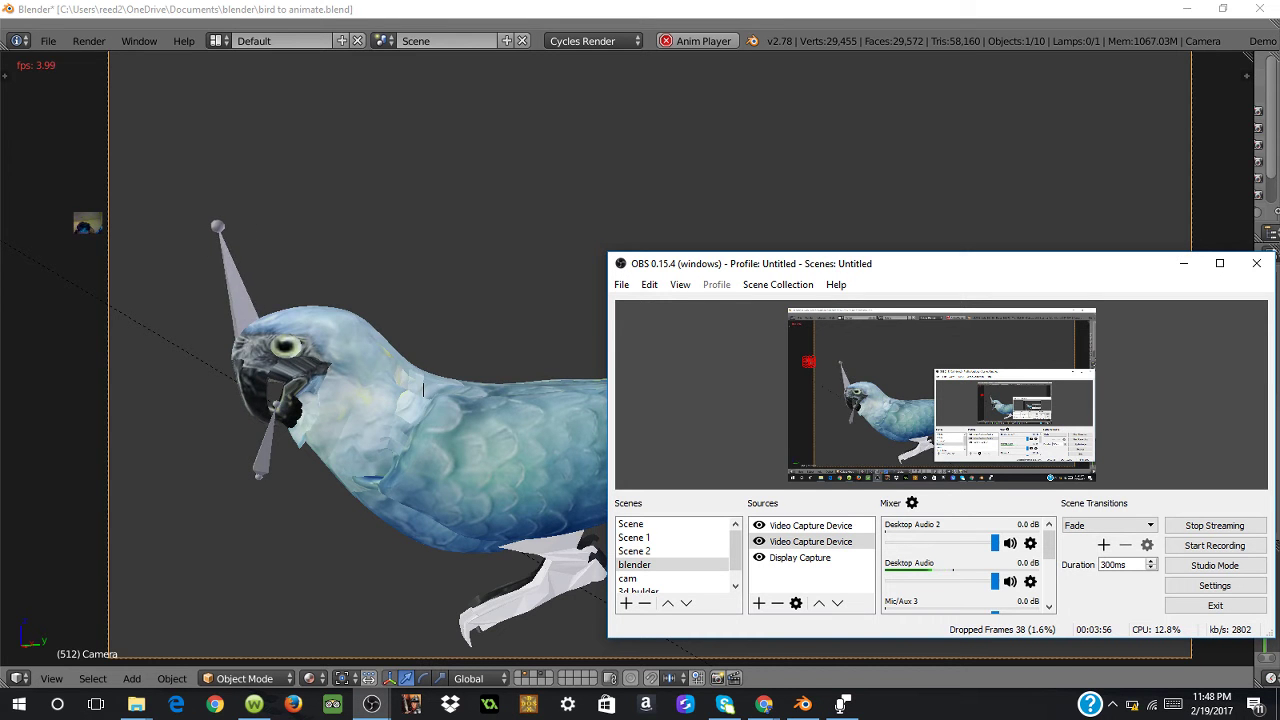
left_click(1220, 263)
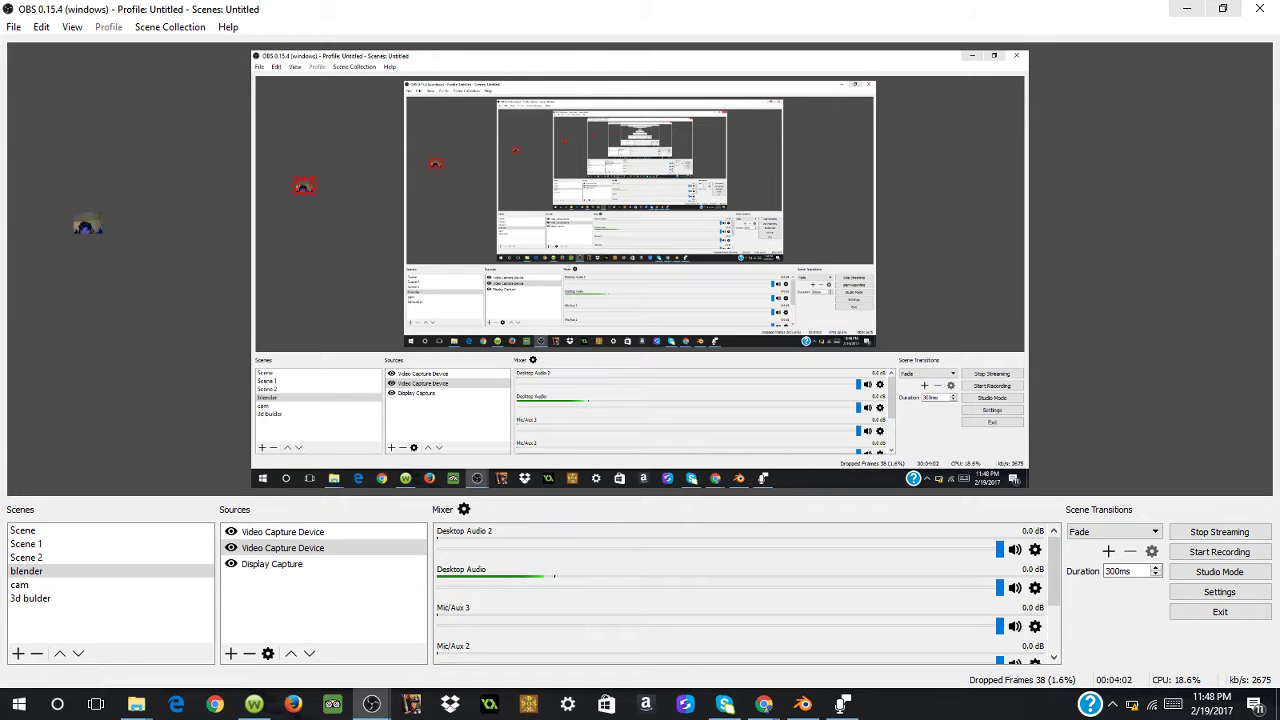
left_click(1186, 9)
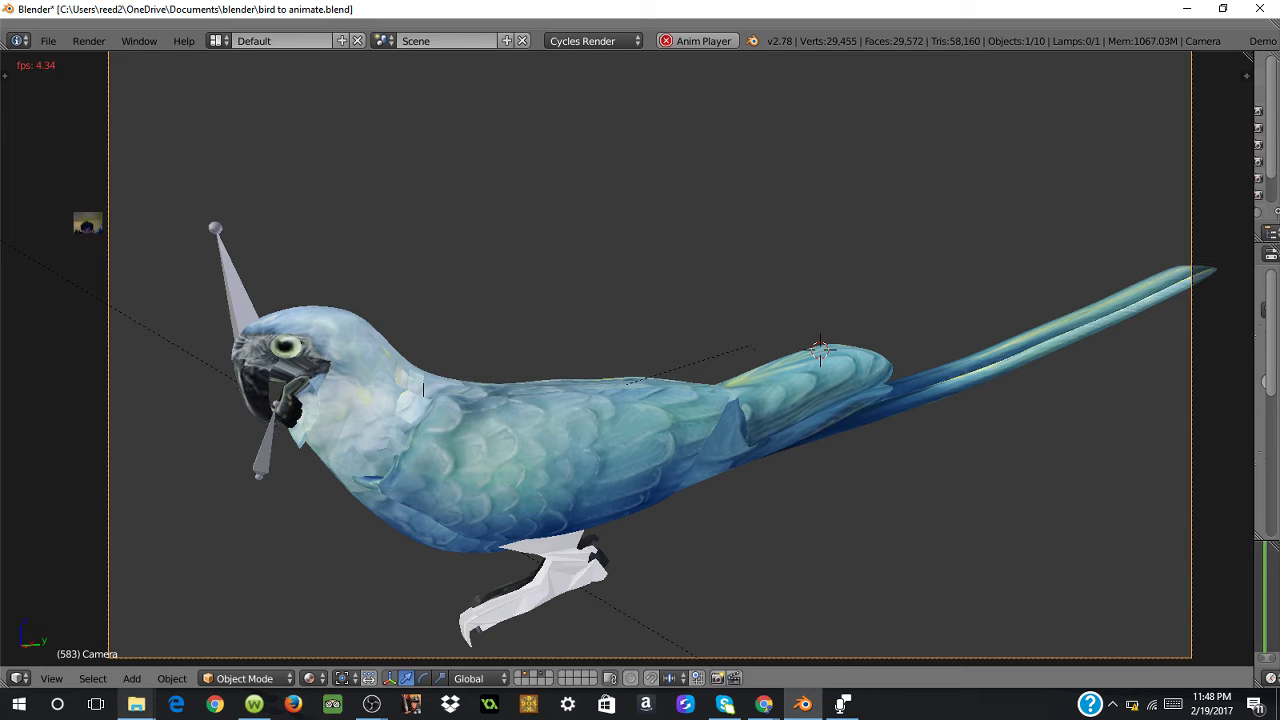
Step: Hide the armature layer with key 1 so only the parrot mesh shows in camera view
key("1")
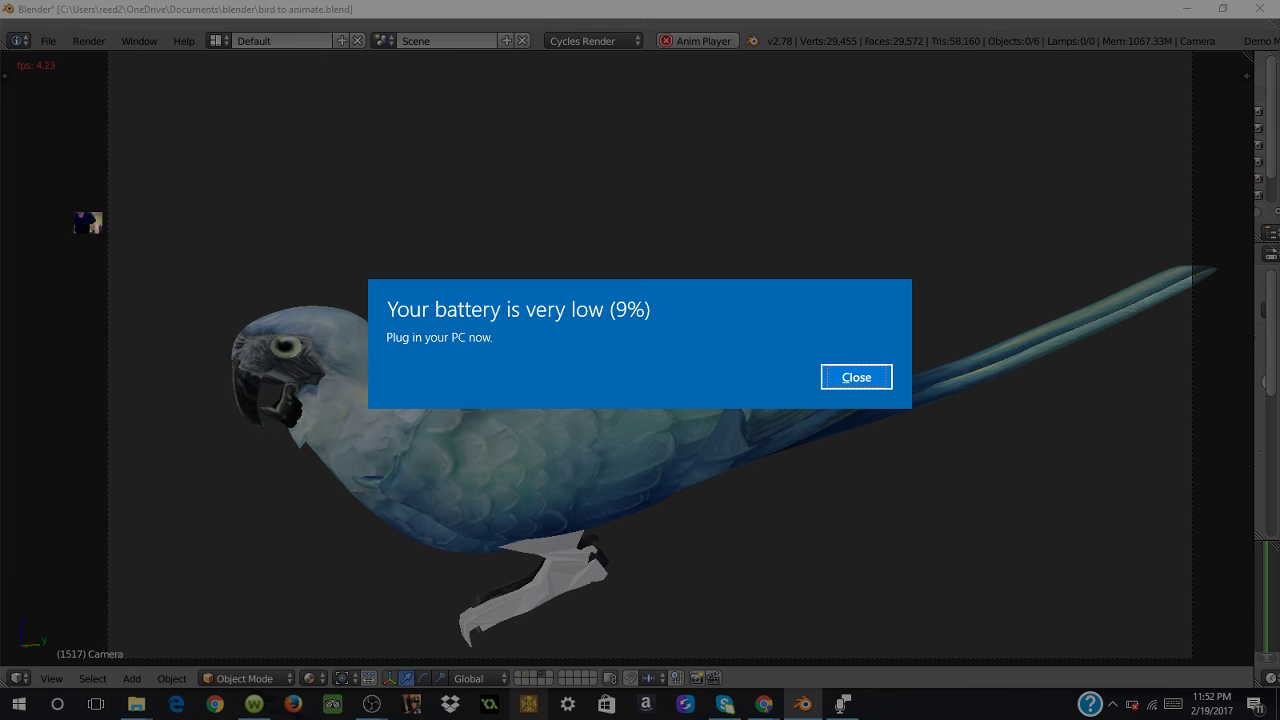
Step: Close the Windows low-battery popup and select the parrot body mesh Plane.001
left_click(856, 377)
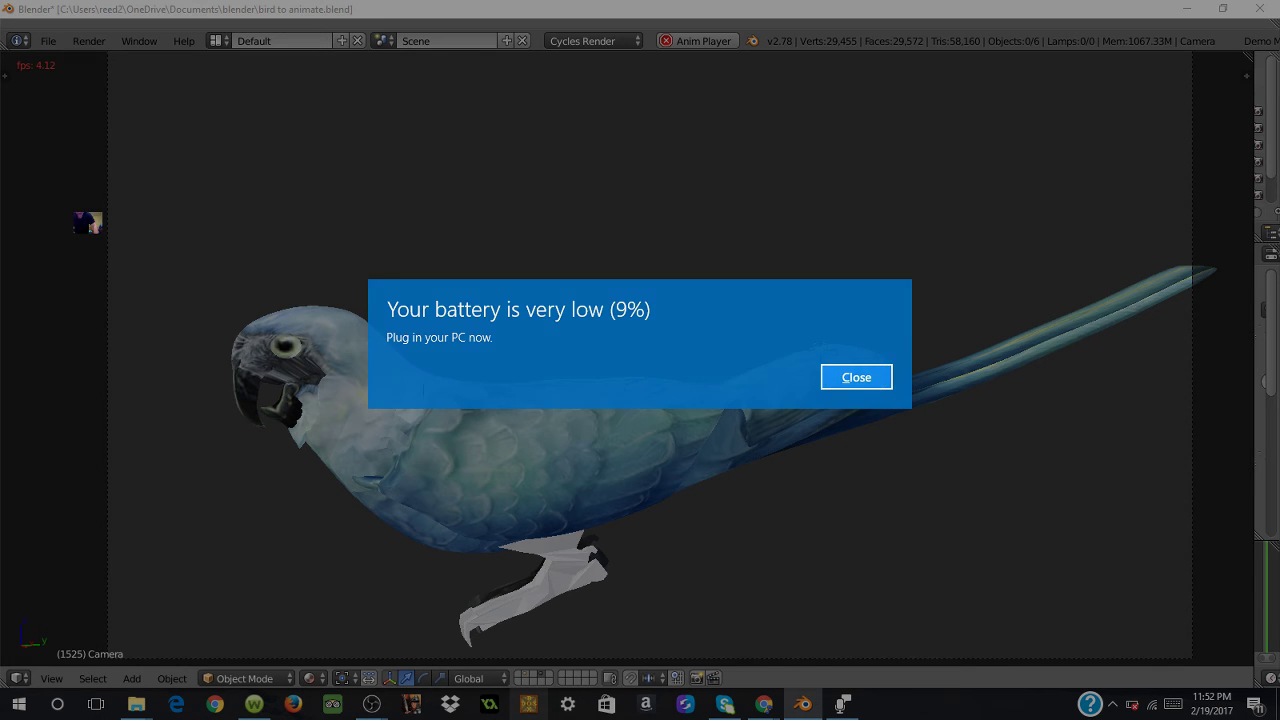
right_click(423, 390)
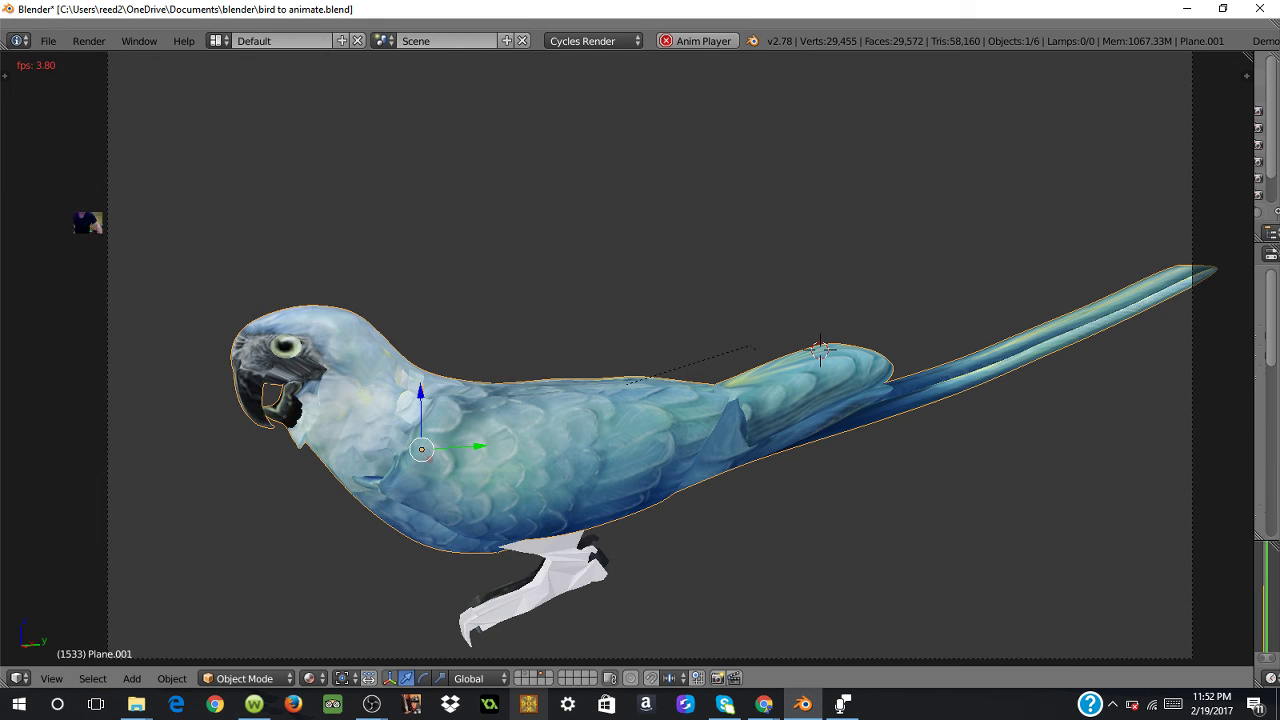